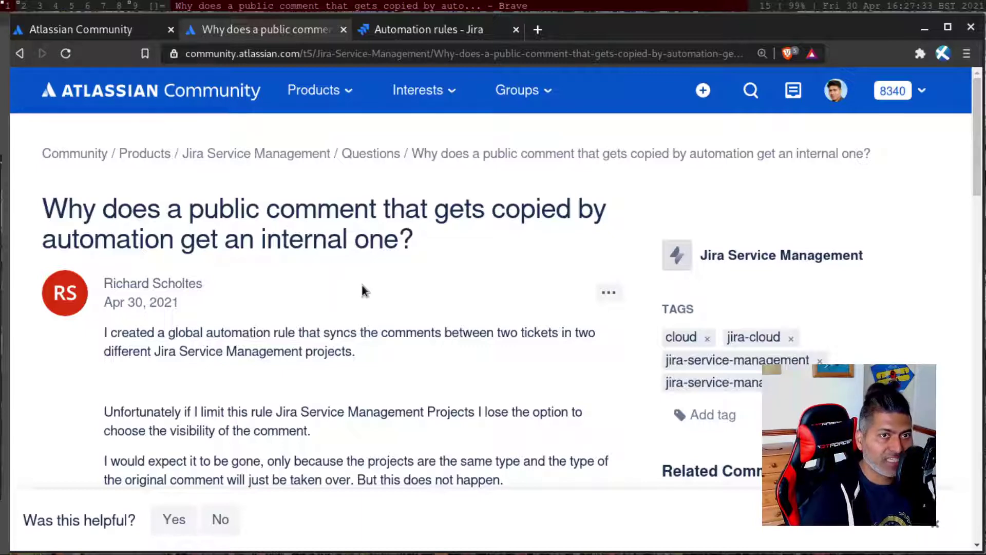
- Filter the automation rules by 'comme' and open the comment-on-linked issue rule
click(418, 32)
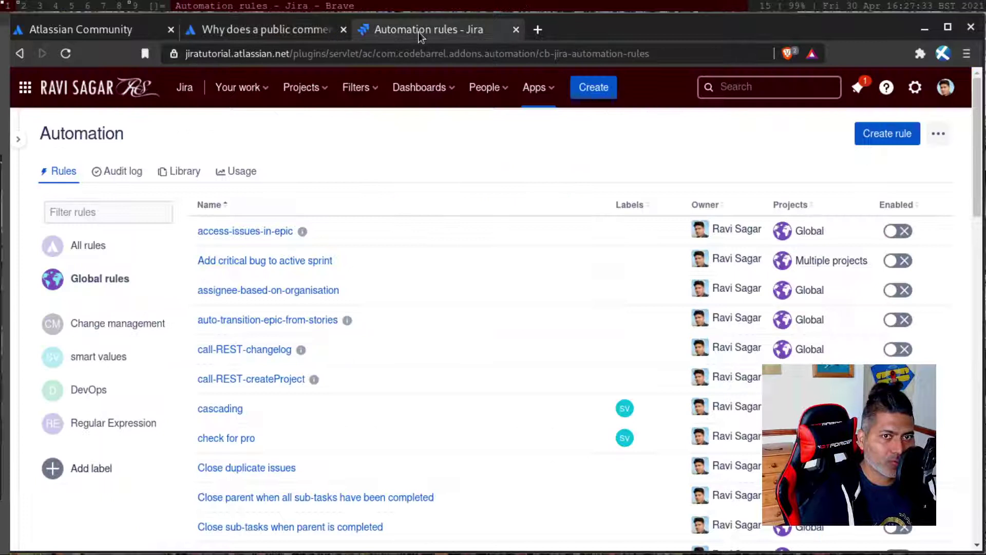
click(69, 210)
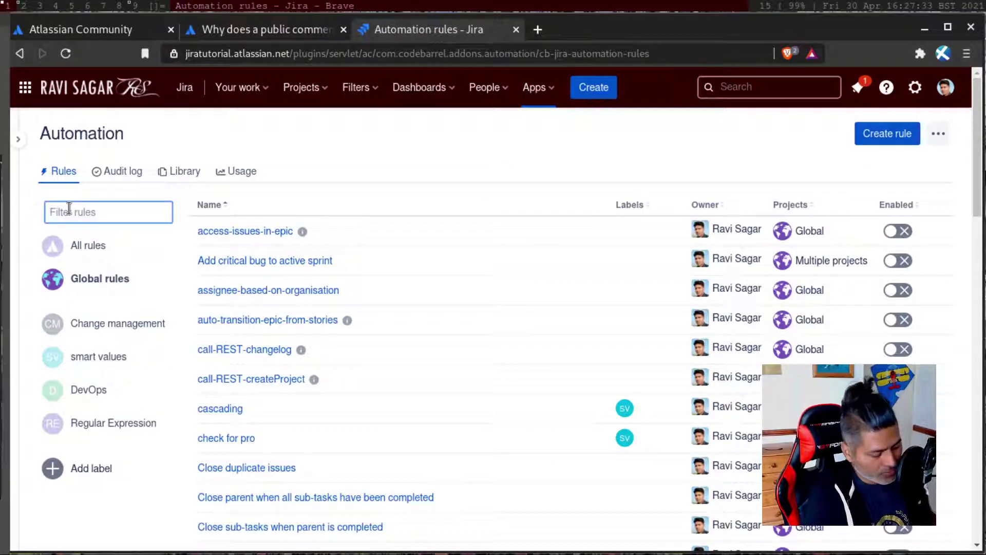
text(comme)
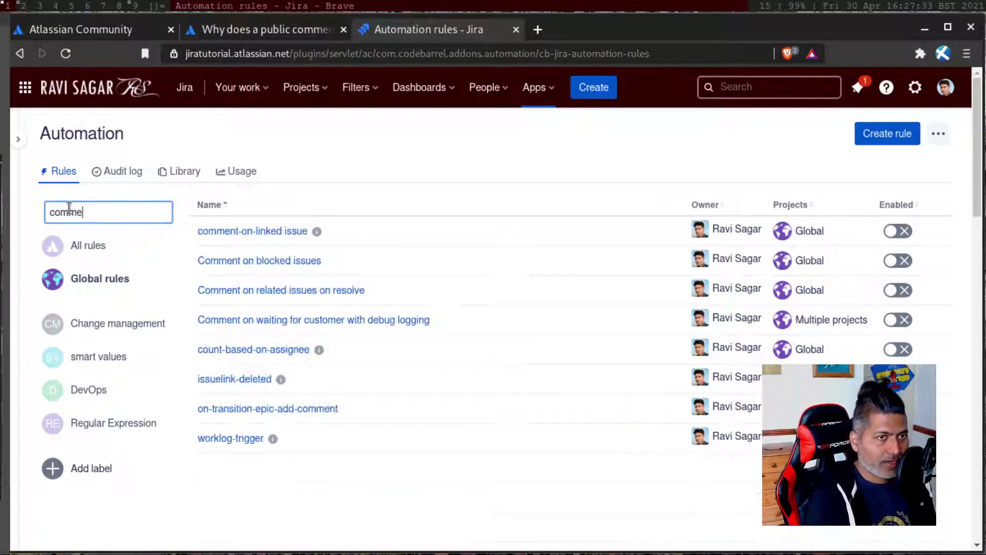
click(270, 239)
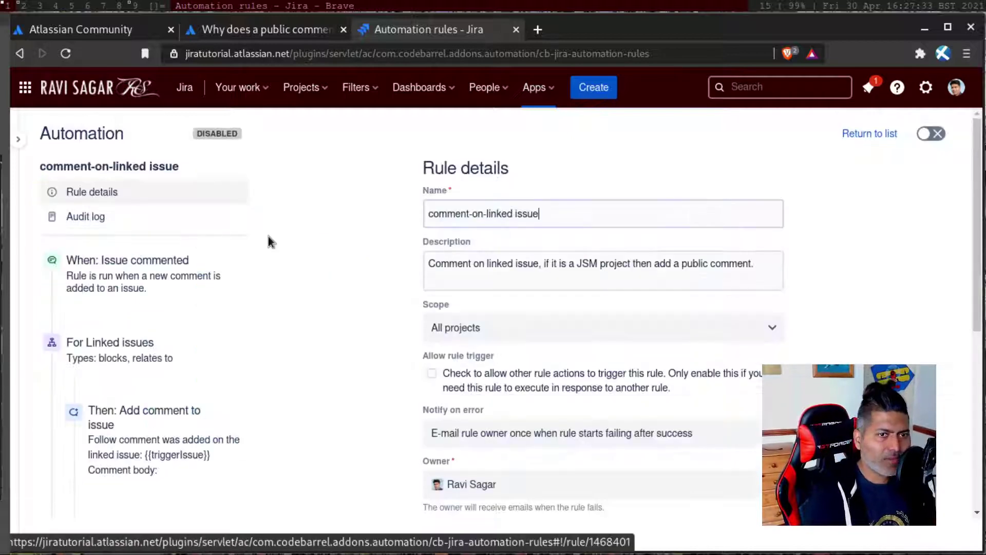
- Open the rule's 'Then: Add comment to issue' action to review its settings
scroll(208, 389, down, 1)
scroll(195, 370, down, 1)
click(182, 343)
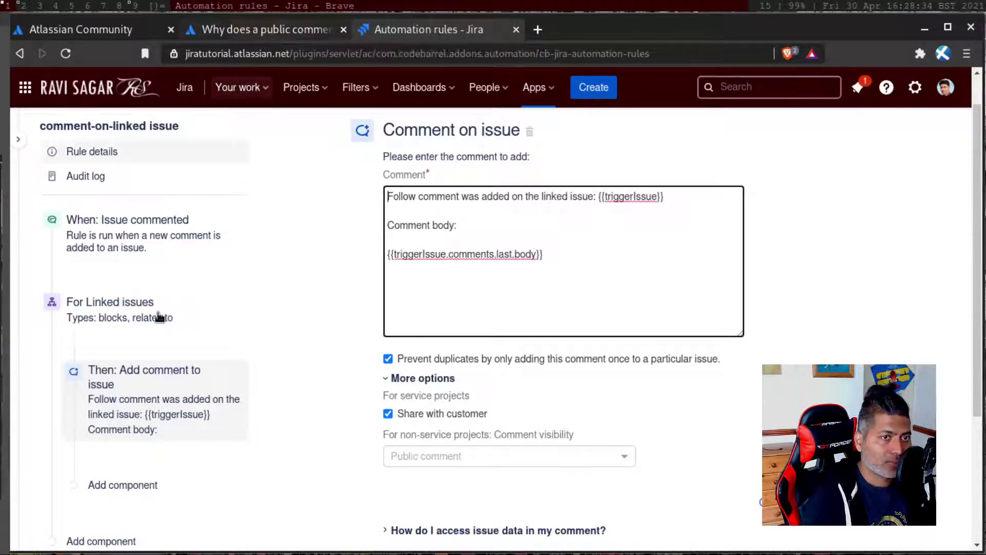
mouse_move(107, 286)
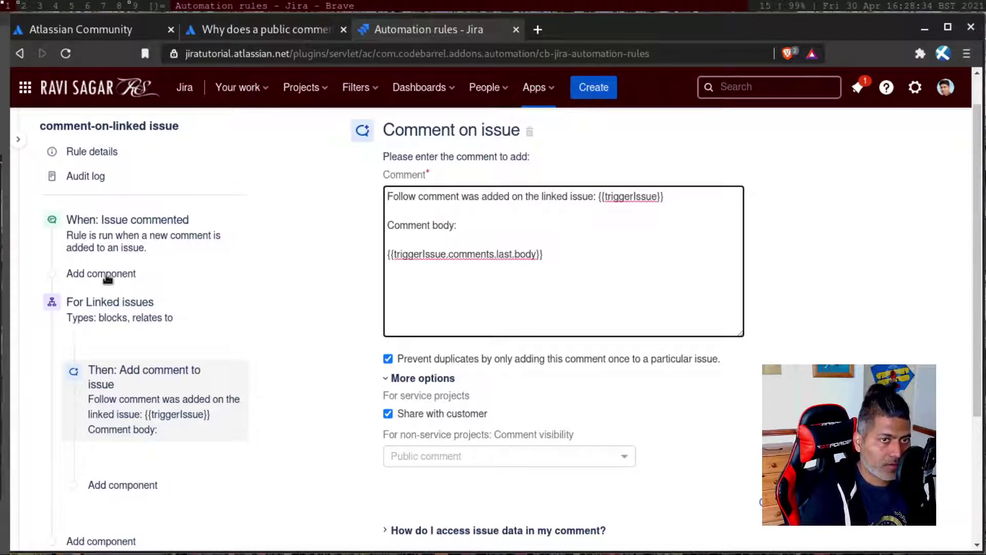
- Insert an If / else block with an Advanced compare condition after Issue commented, then return to the Community question
click(221, 346)
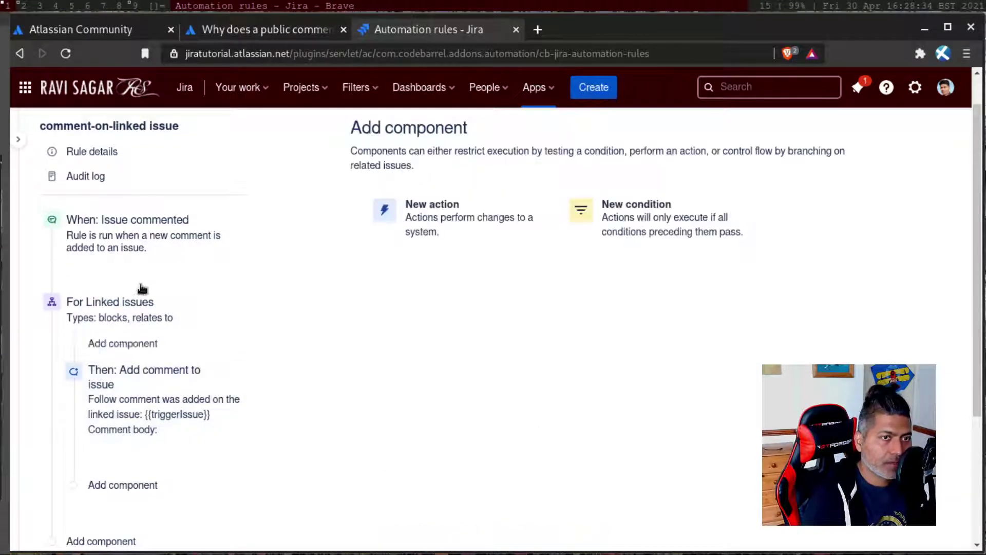
click(121, 278)
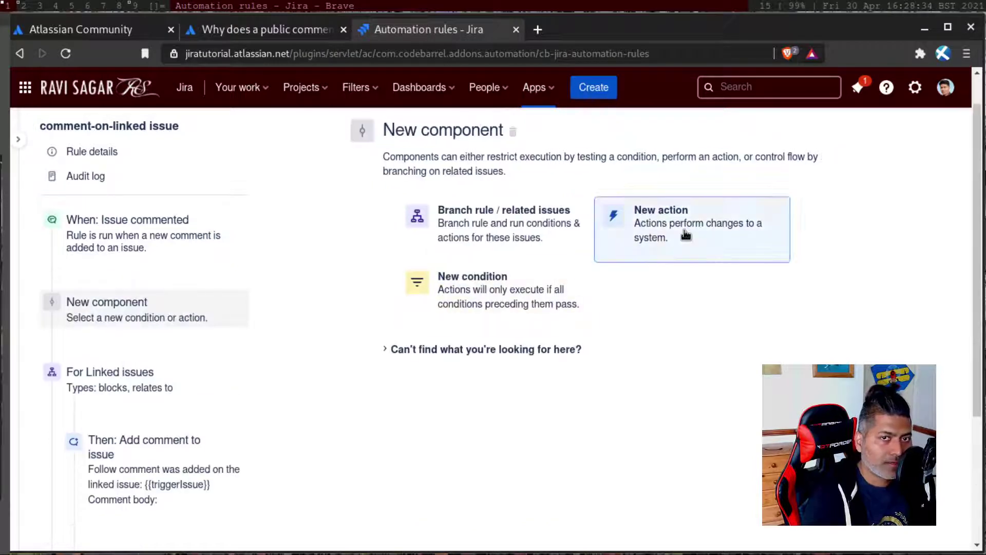
click(534, 288)
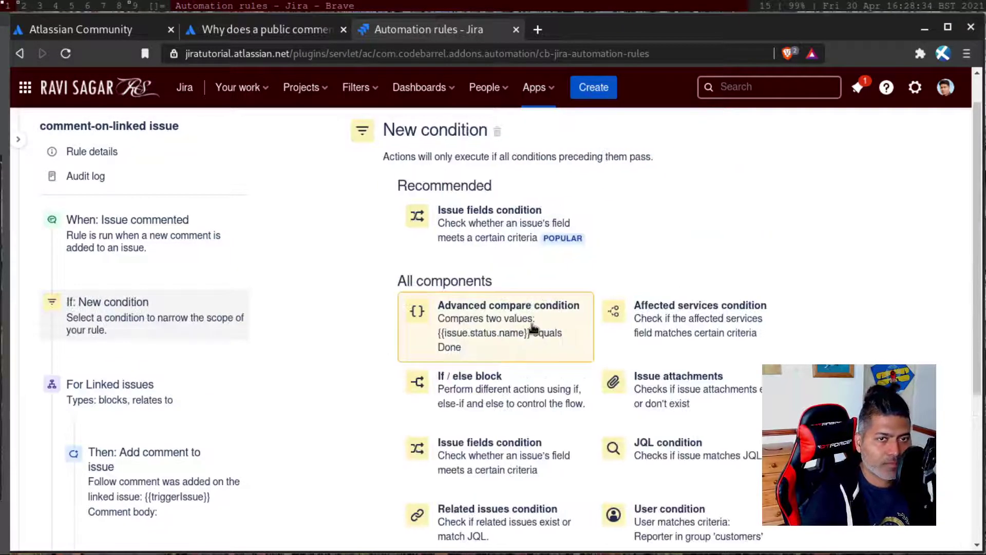
click(494, 402)
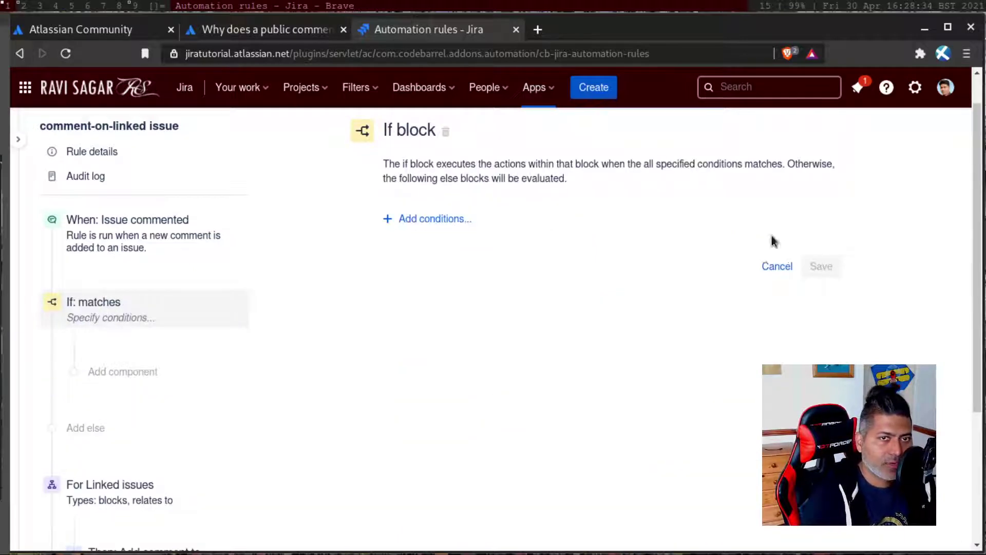
click(448, 220)
click(537, 261)
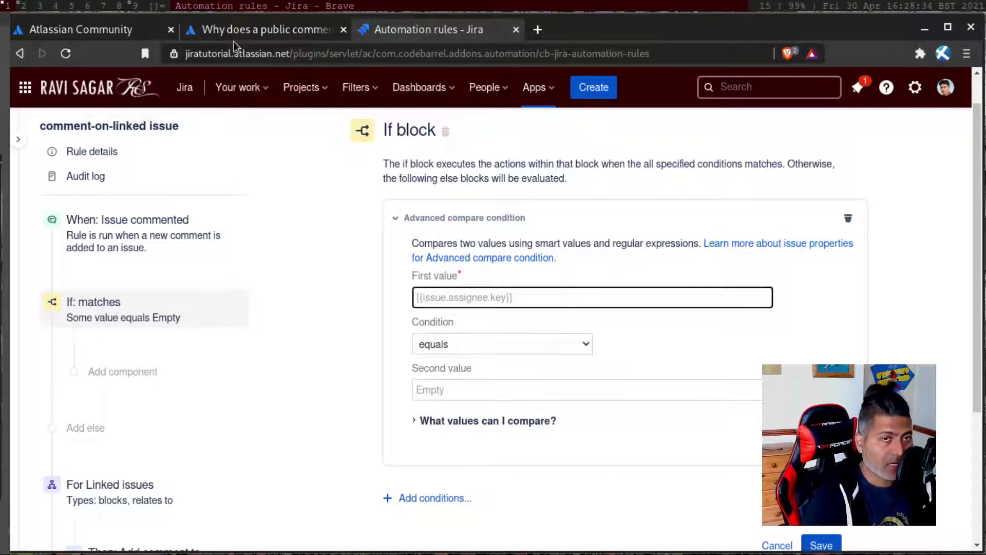
click(260, 29)
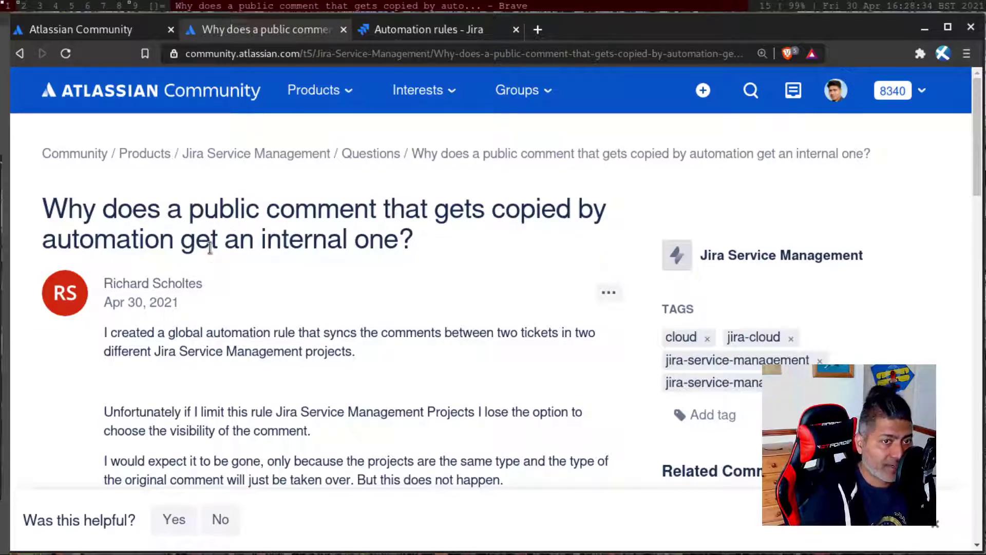
- Scroll to the recommended answer and select its {{comment.internal}} smart value
scroll(313, 271, down, 1)
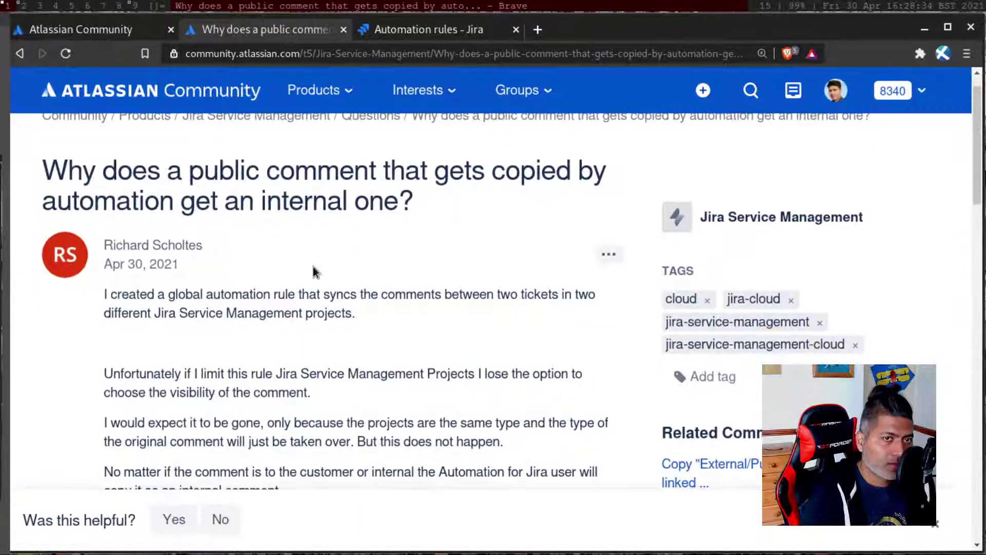
scroll(313, 266, down, 1)
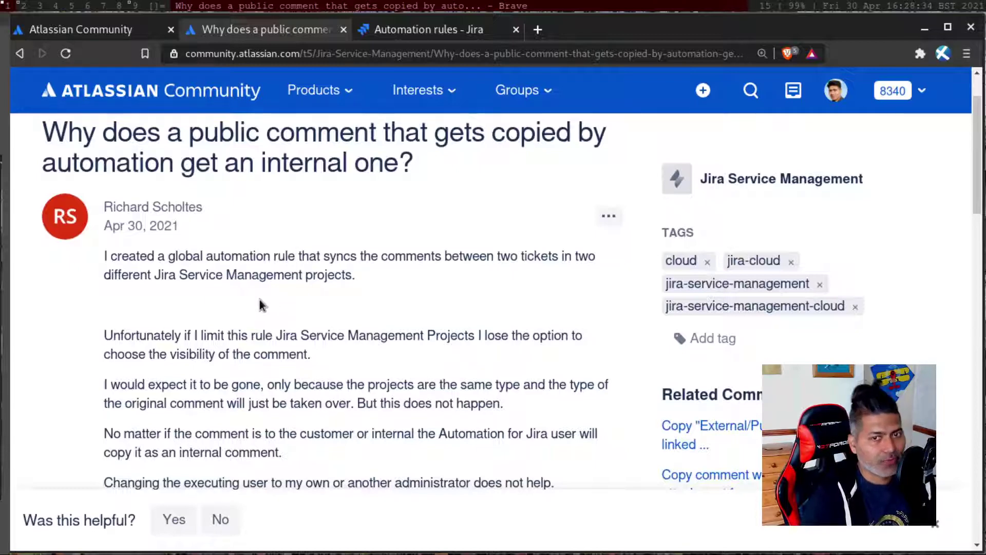
scroll(258, 300, down, 10)
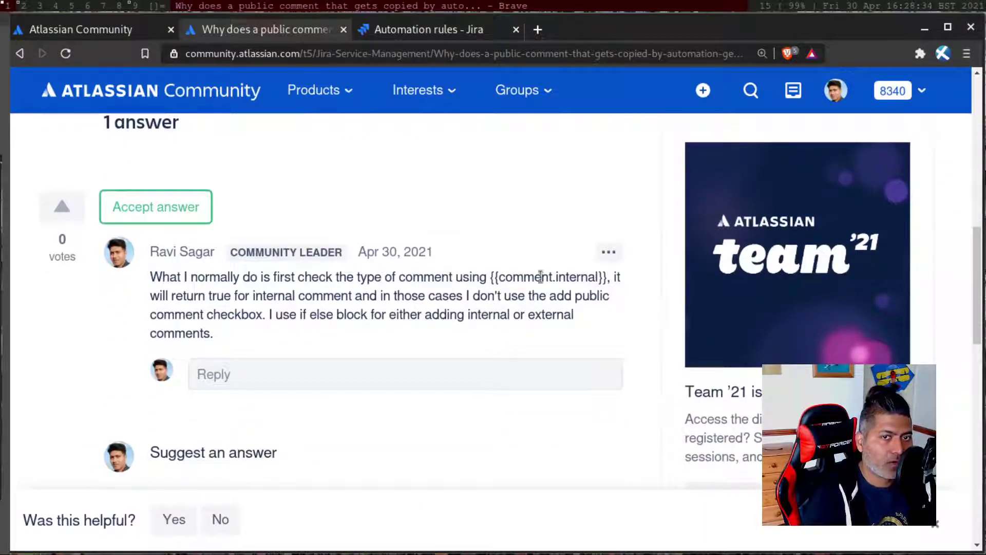
drag(489, 277, 608, 277)
key(ctrl+c)
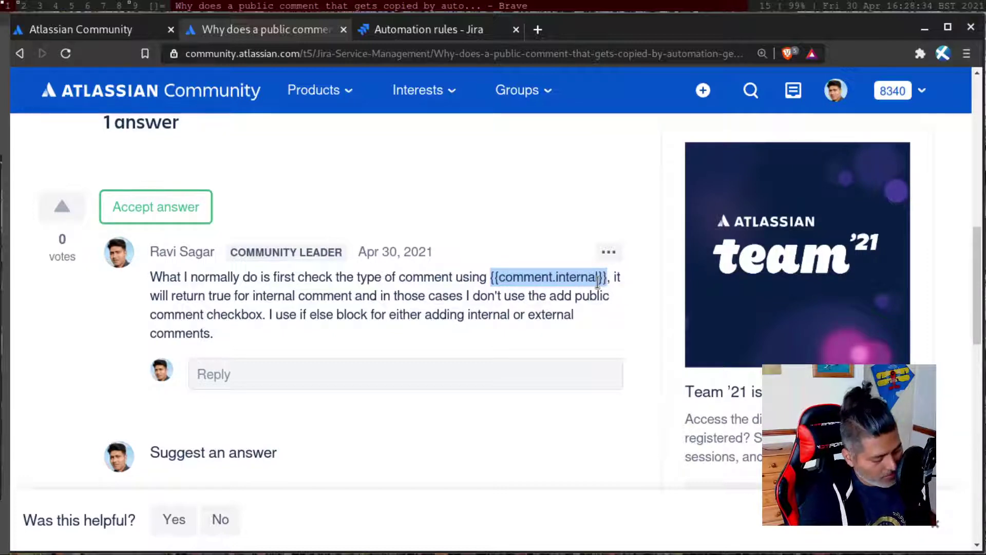
- Paste {{comment.internal}} as the first value and enter 'true' as the second, keeping 'equals'
key(ctrl+Tab)
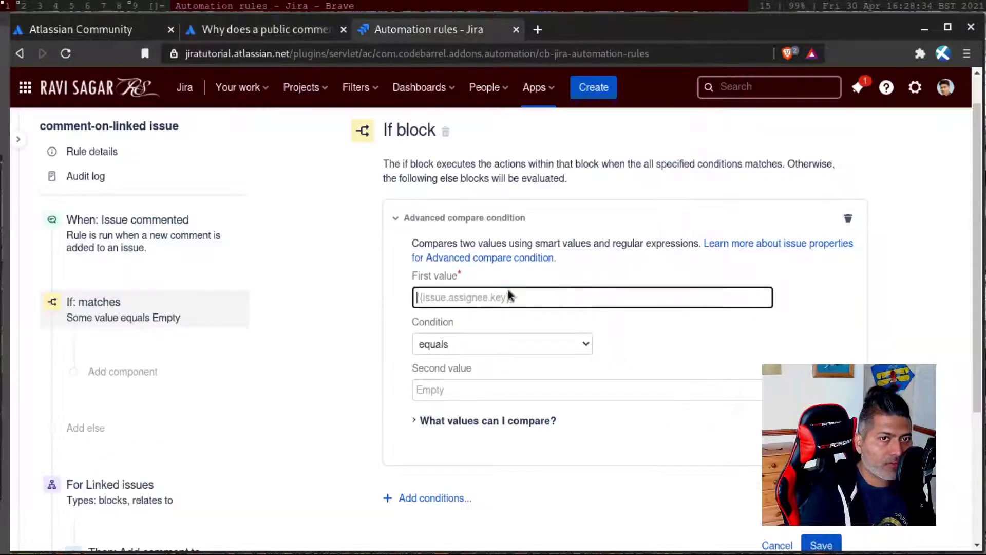
key(ctrl+v)
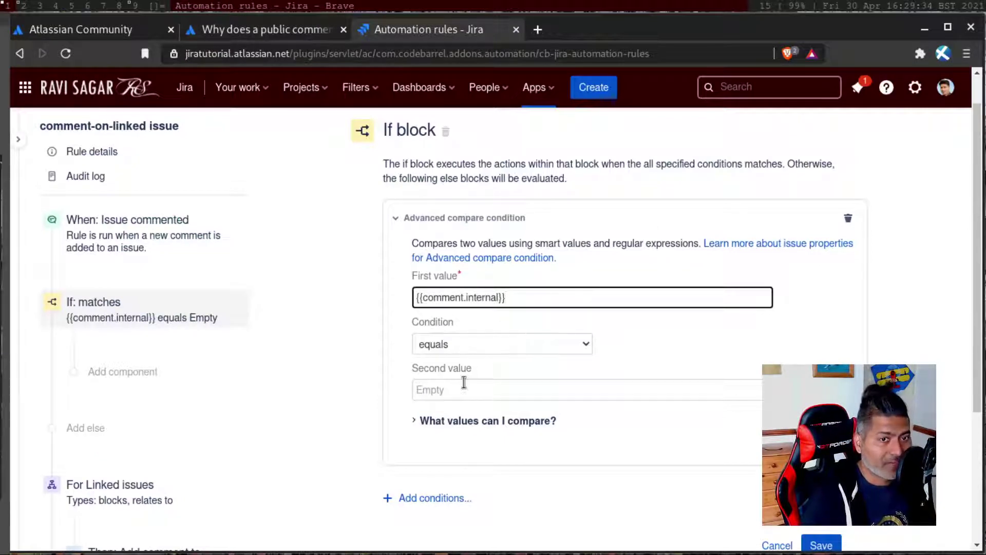
click(462, 387)
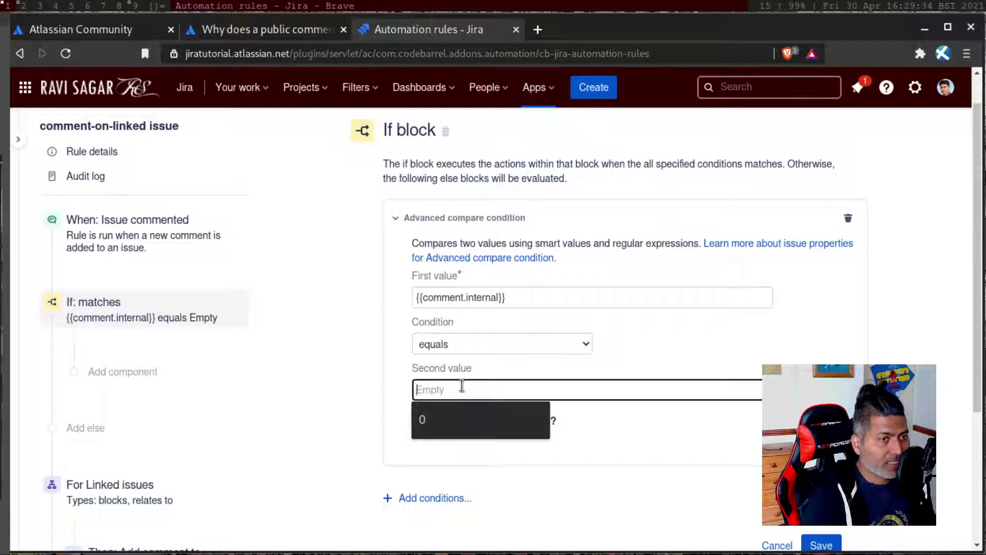
text(true)
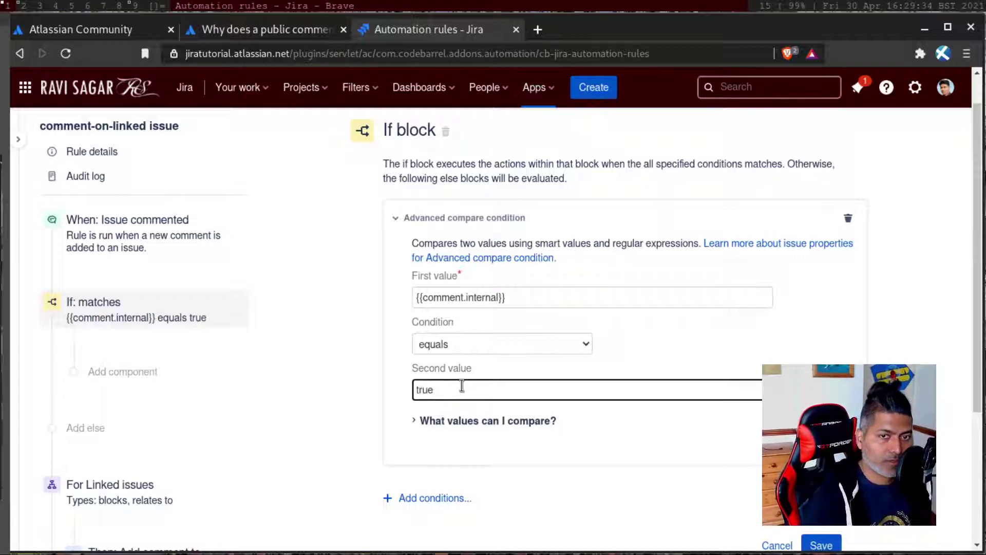
scroll(682, 429, down, 3)
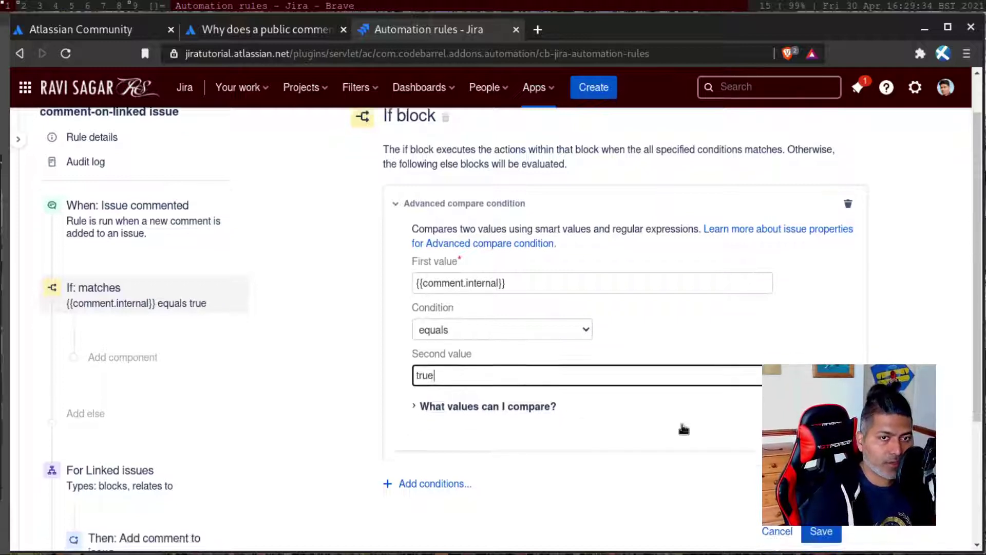
- Add a new Comment on issue action under the If block, found by filtering 'comm'
click(123, 256)
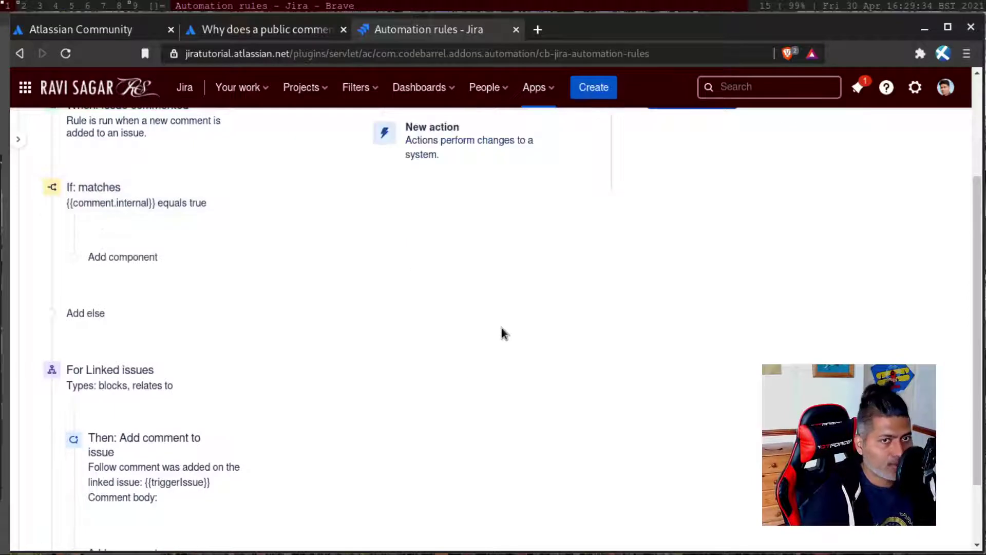
scroll(68, 506, down, 3)
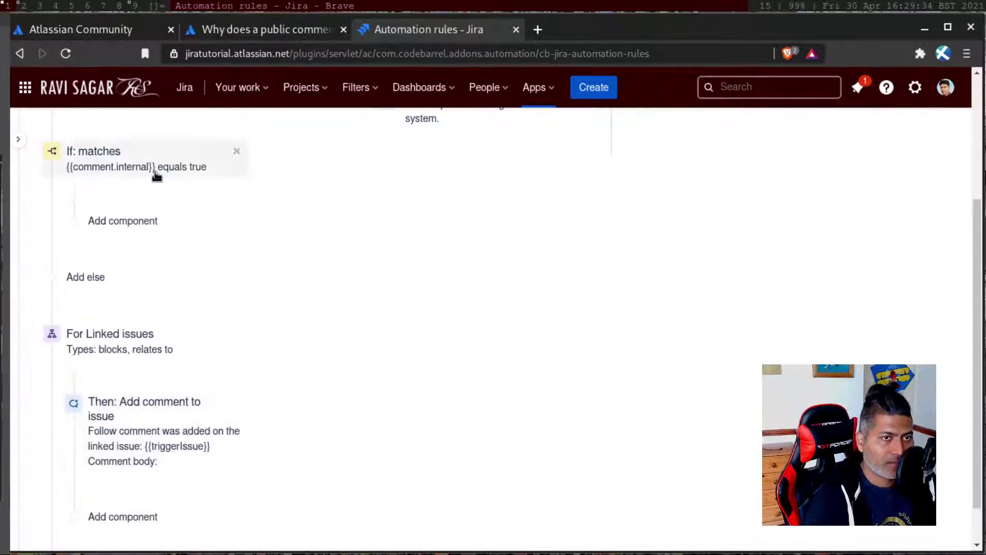
click(133, 226)
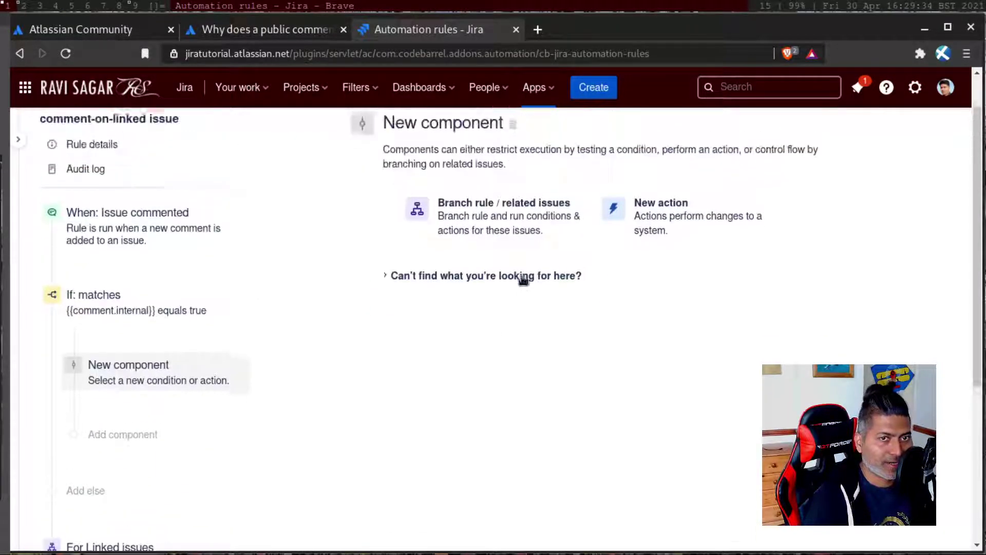
click(670, 219)
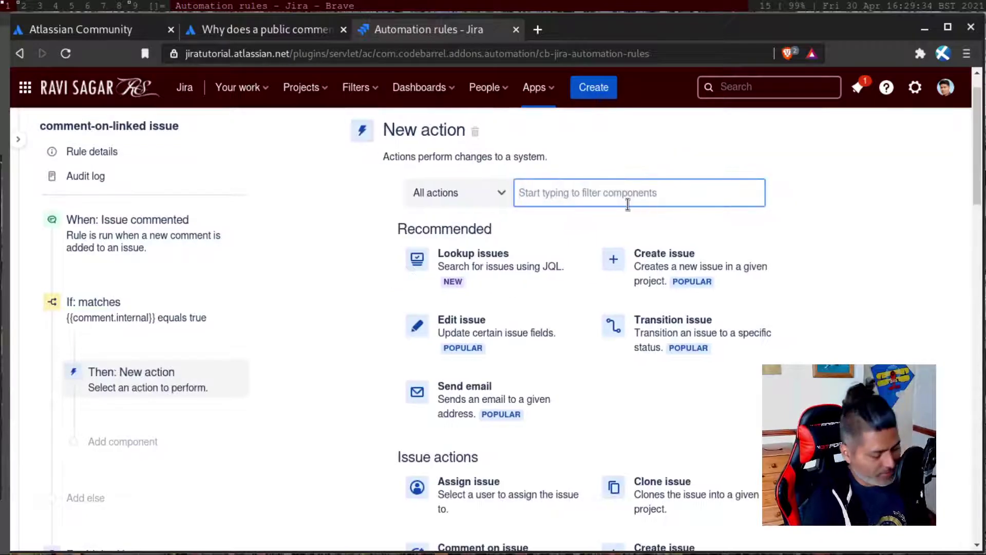
text(comm)
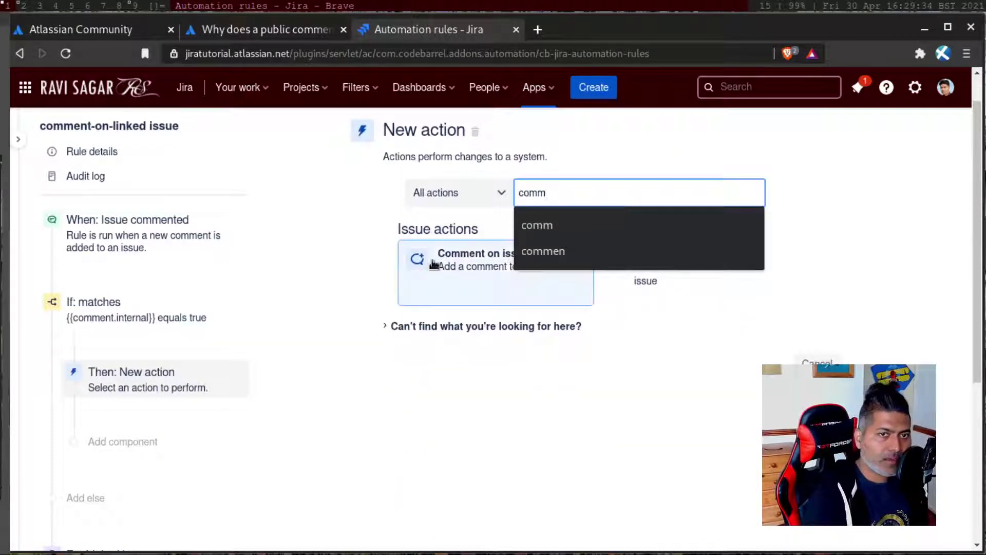
click(493, 262)
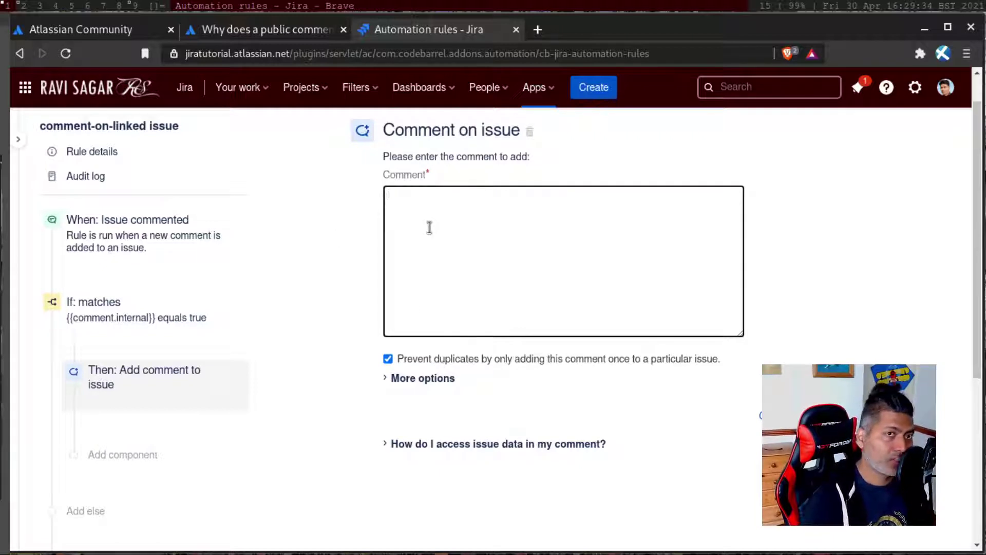
- Expand the comment action's More options, leaving Share with customer turned off
click(418, 379)
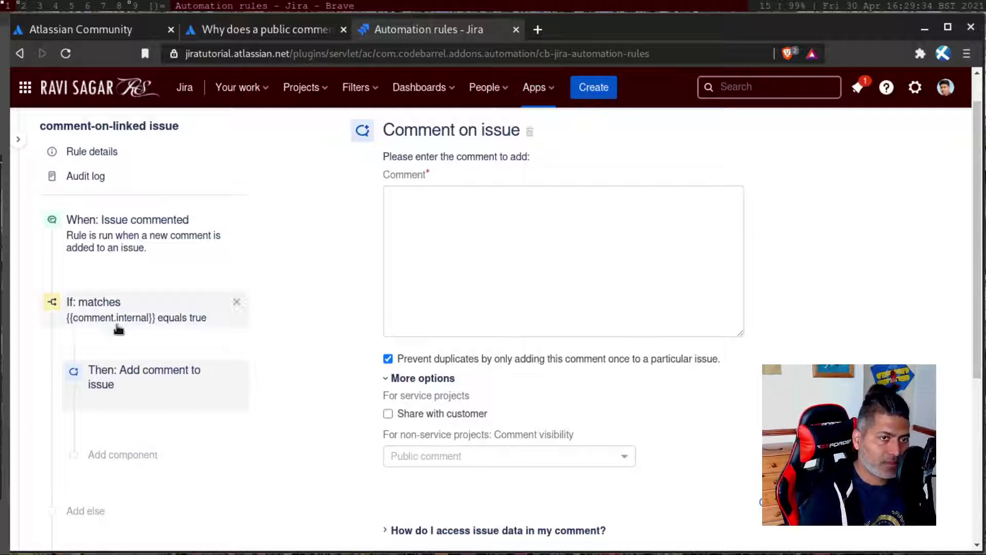
scroll(116, 325, down, 3)
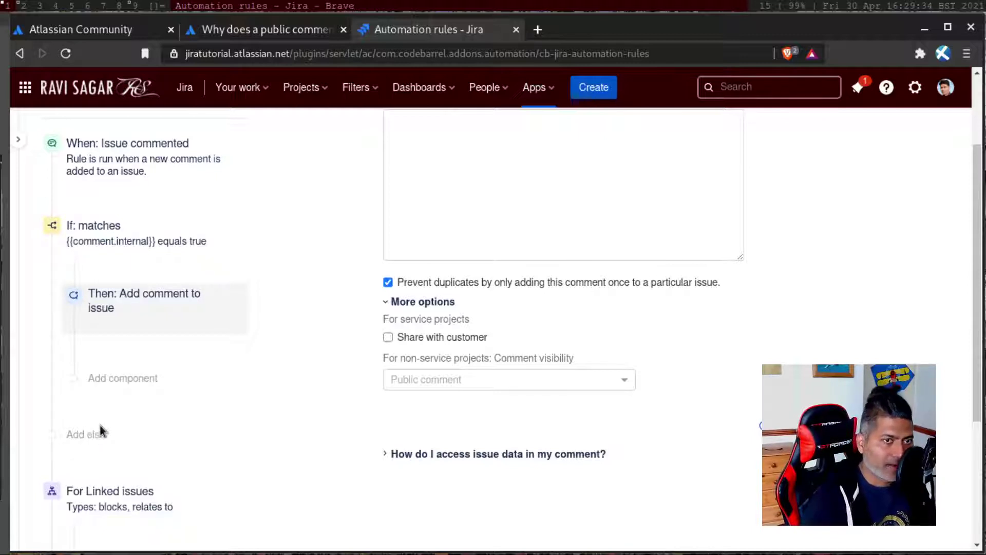
scroll(111, 443, down, 2)
scroll(121, 445, up, 3)
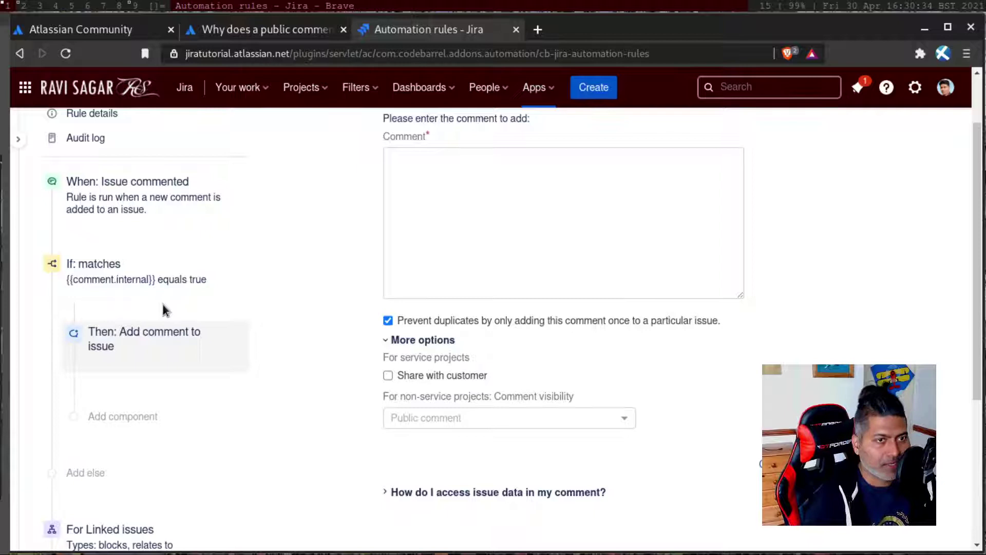
scroll(165, 339, up, 2)
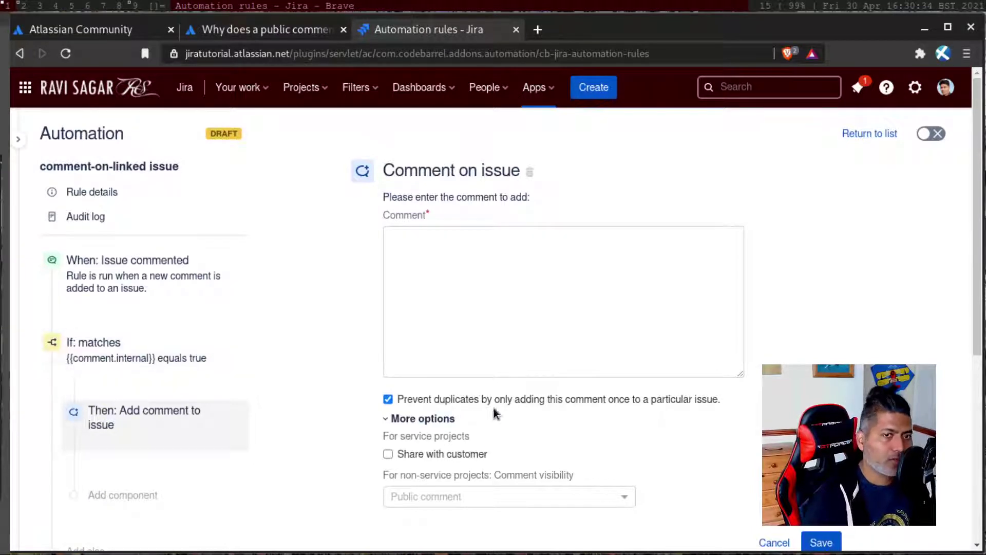
scroll(477, 394, down, 1)
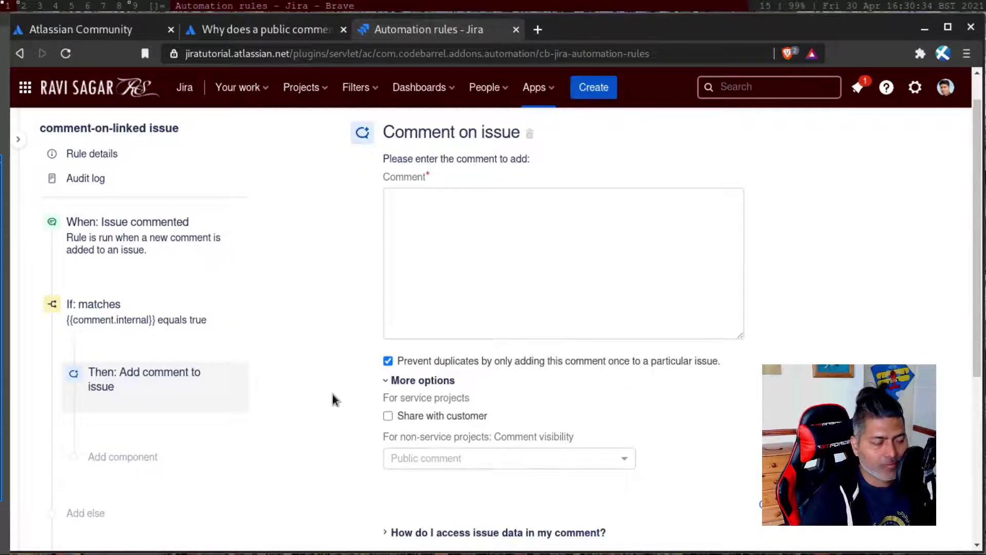